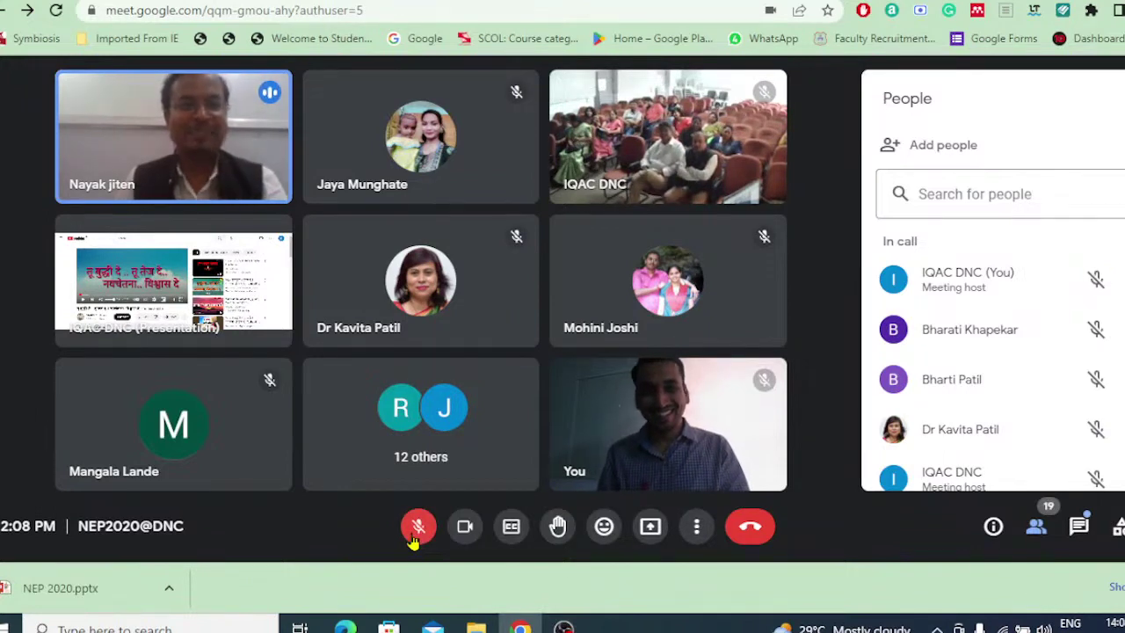
Step: Unmute the microphone to speak in the NEP2020@DNC meeting and leave the call
click(413, 536)
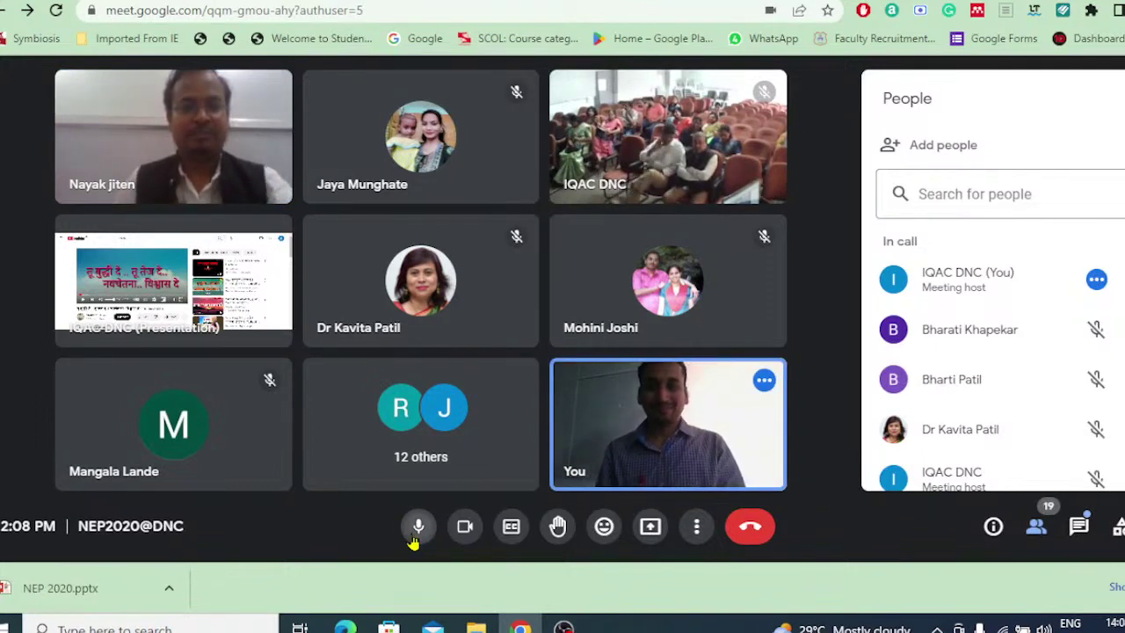
click(415, 538)
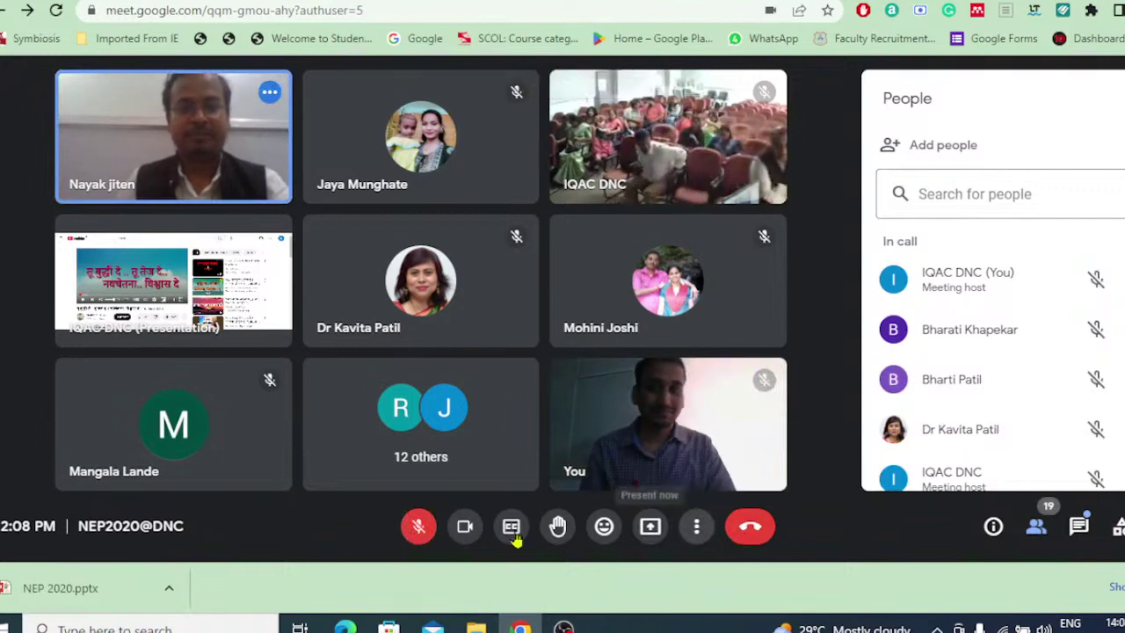
click(419, 527)
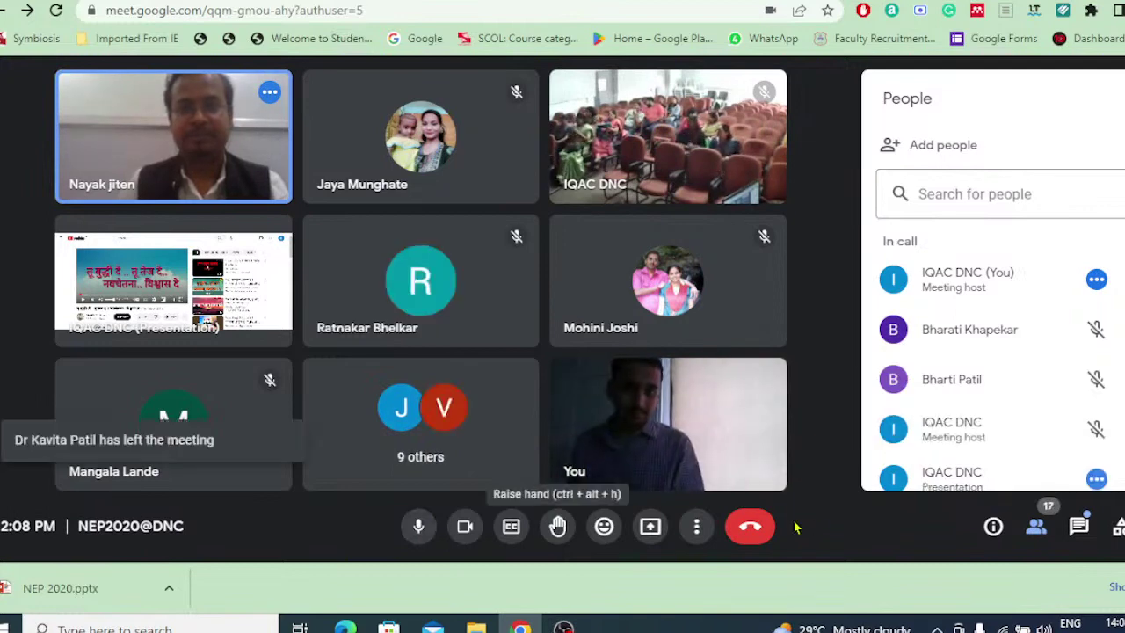
click(748, 528)
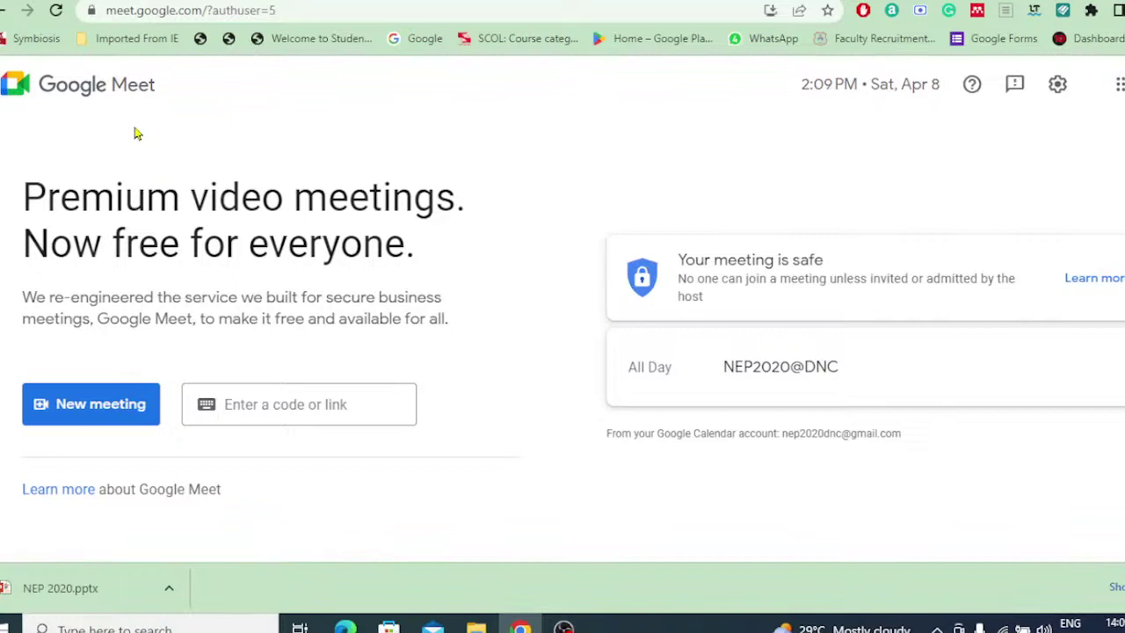
Step: Raise the system volume and check the streaming status in OBS and on the YouTube Studio livestream page
key(XF86AudioRaiseVolume)
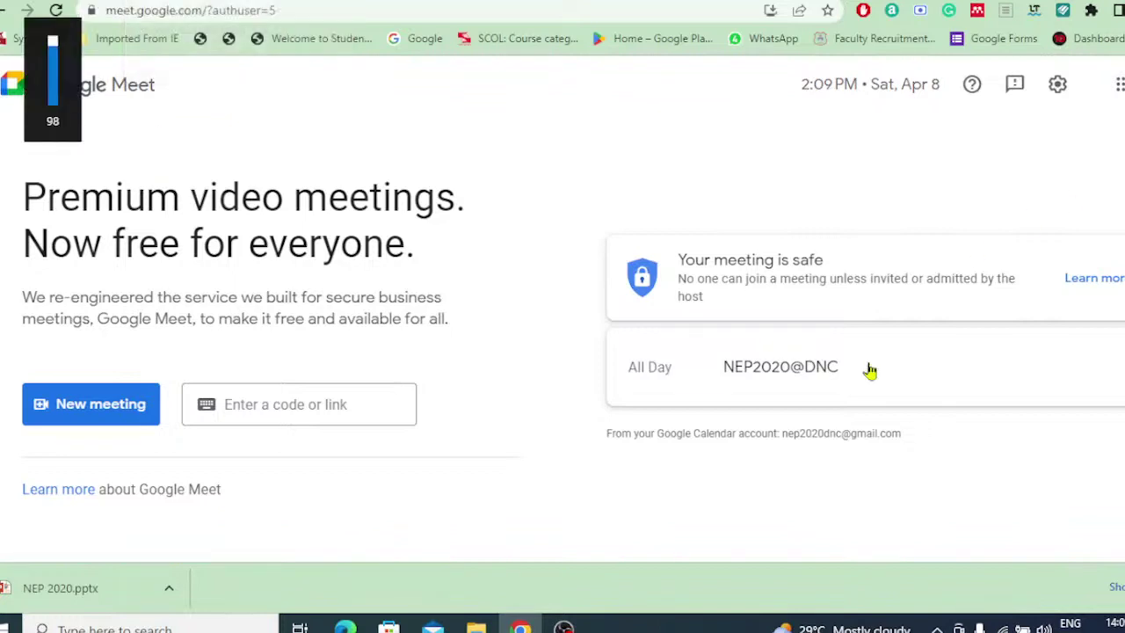
click(564, 627)
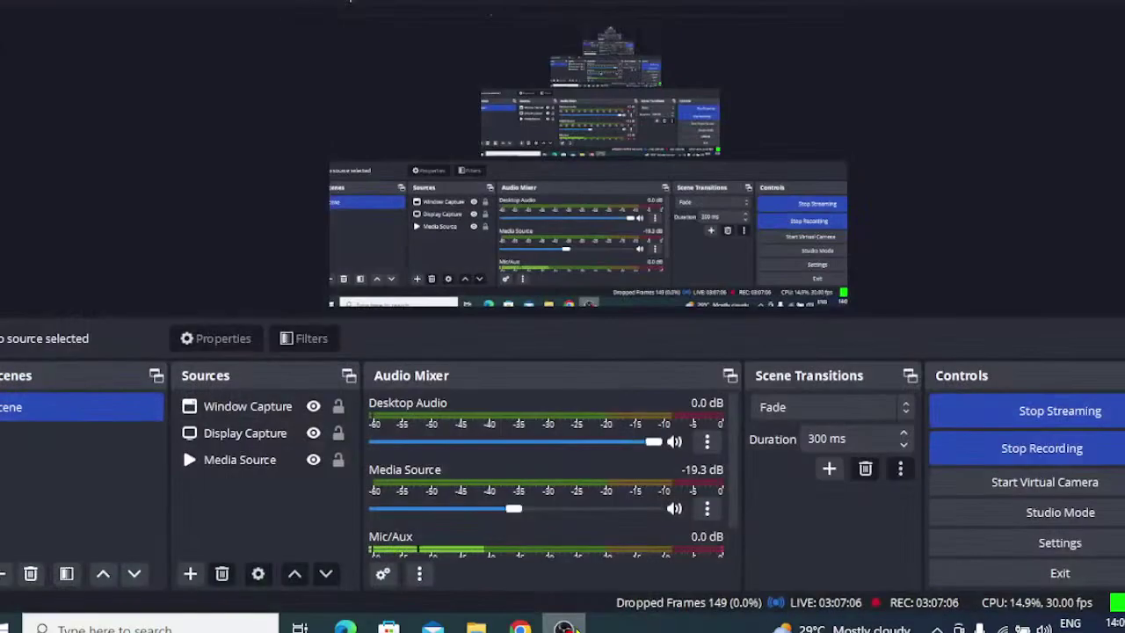
click(565, 628)
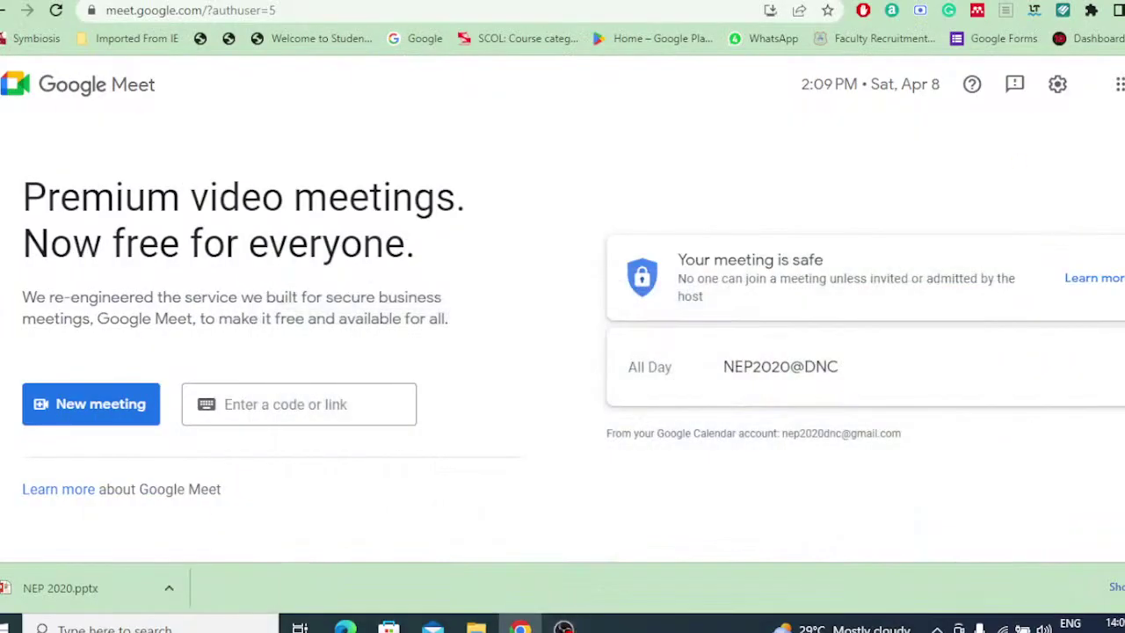
key(ctrl+Tab)
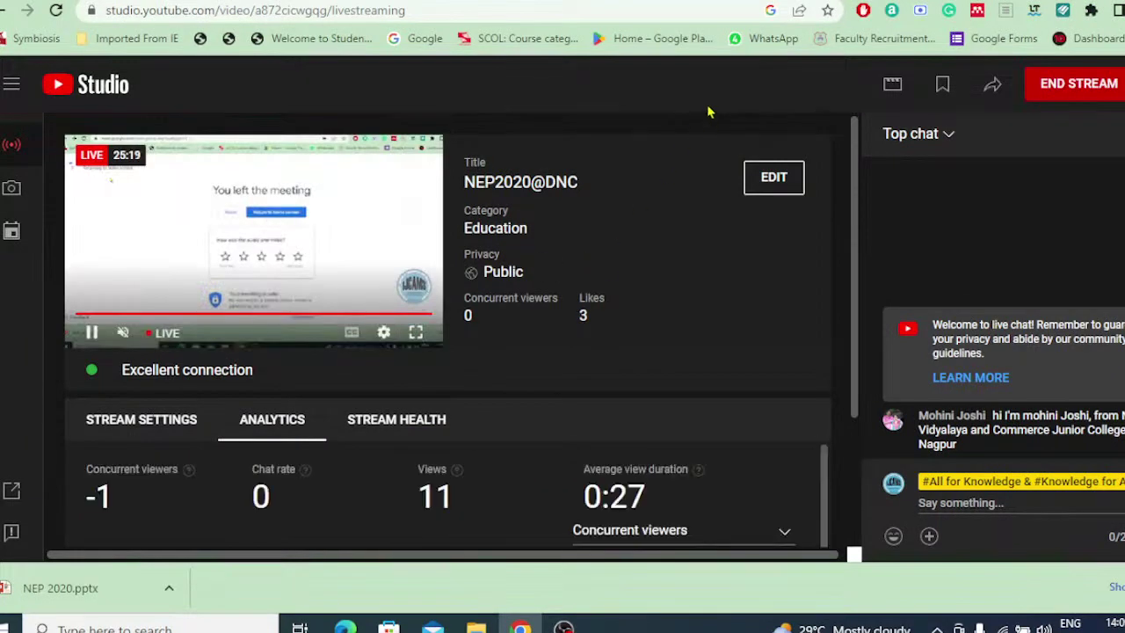
Step: Switch to the registration form for the New Education Policy workshop and reload its responses page
click(175, 1)
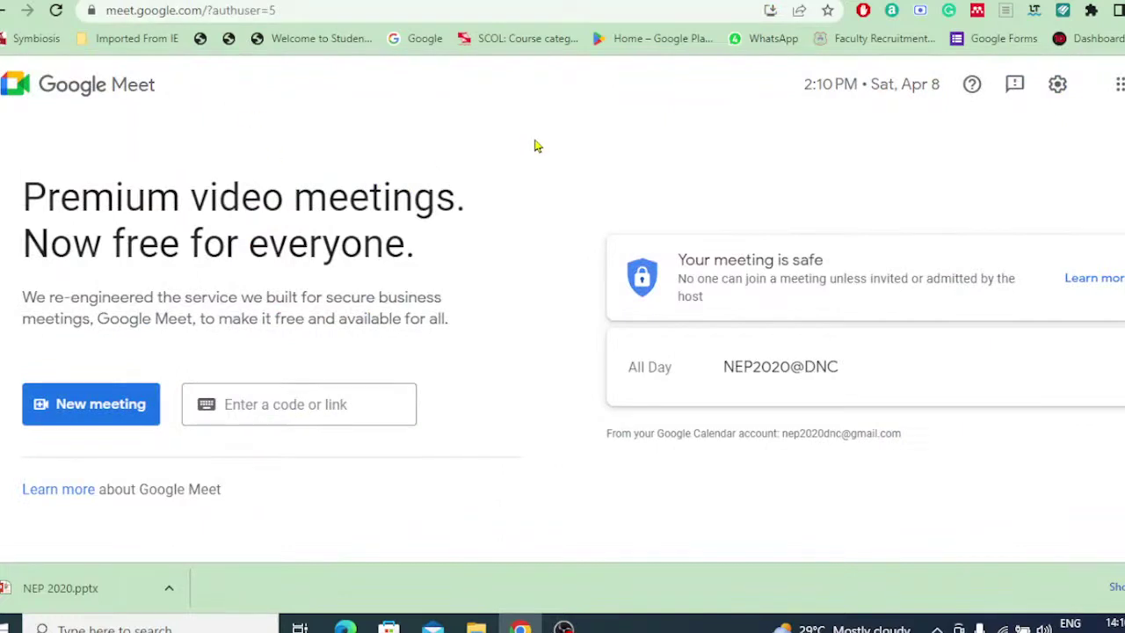
click(439, 2)
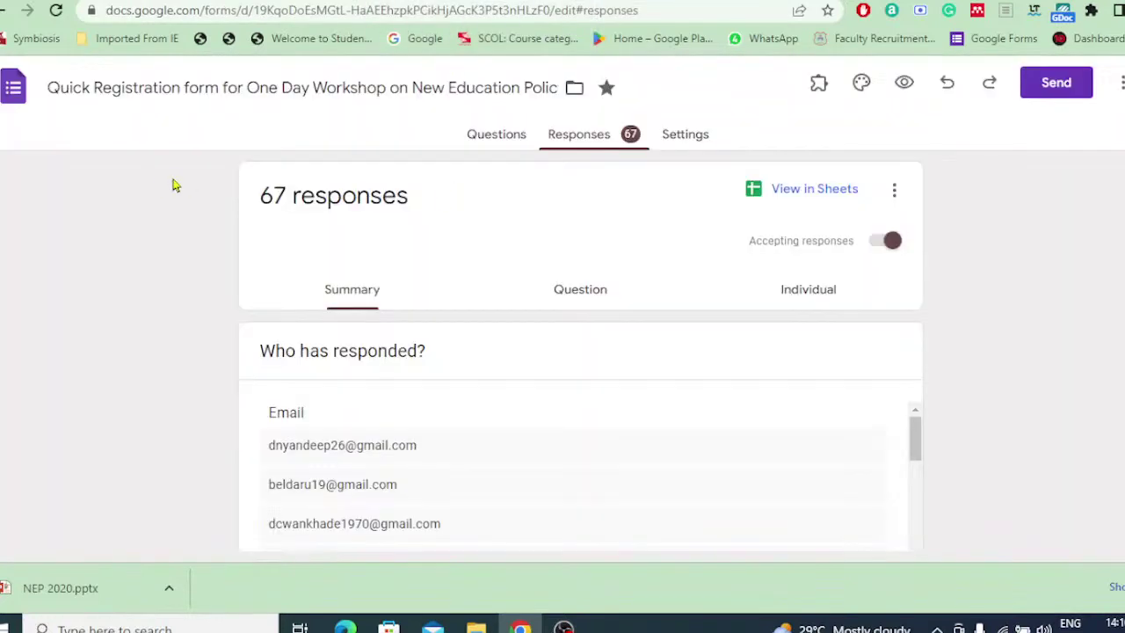
right_click(90, 190)
click(126, 245)
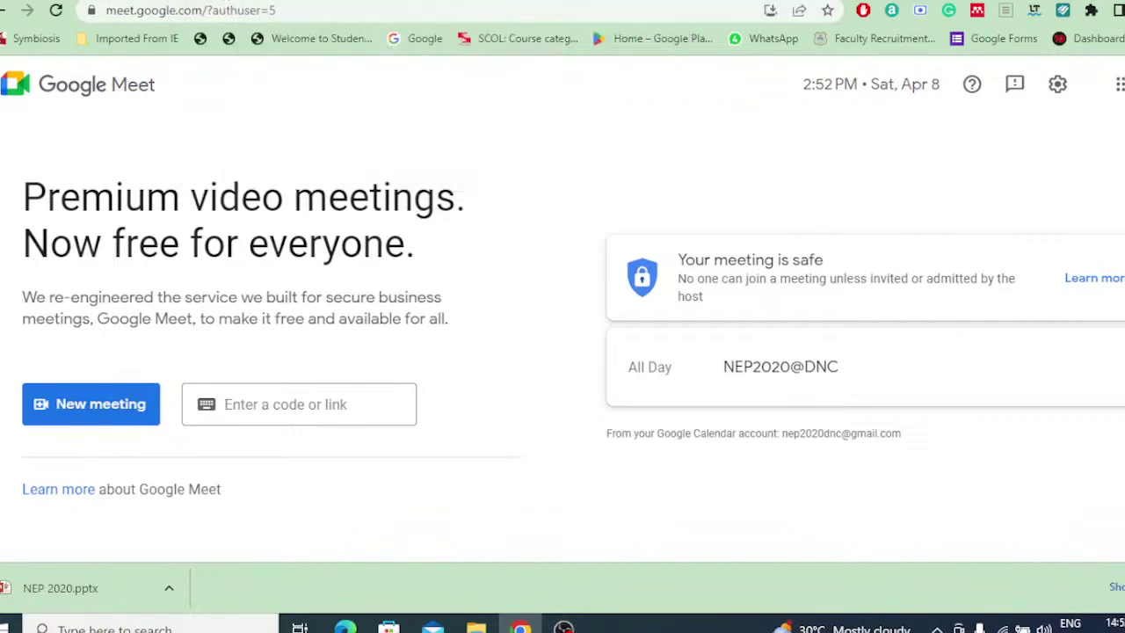
Step: Load gmail.com in place of the Google search results page and switch to the IQAC DNC mailbox
click(225, 3)
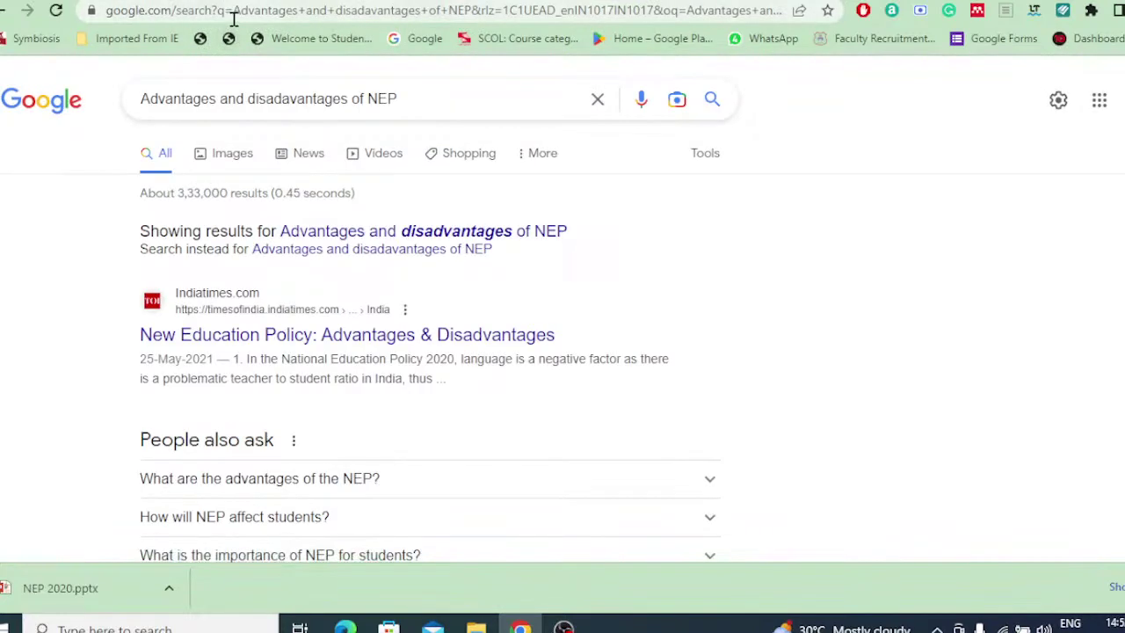
click(233, 15)
text(gmail.com)
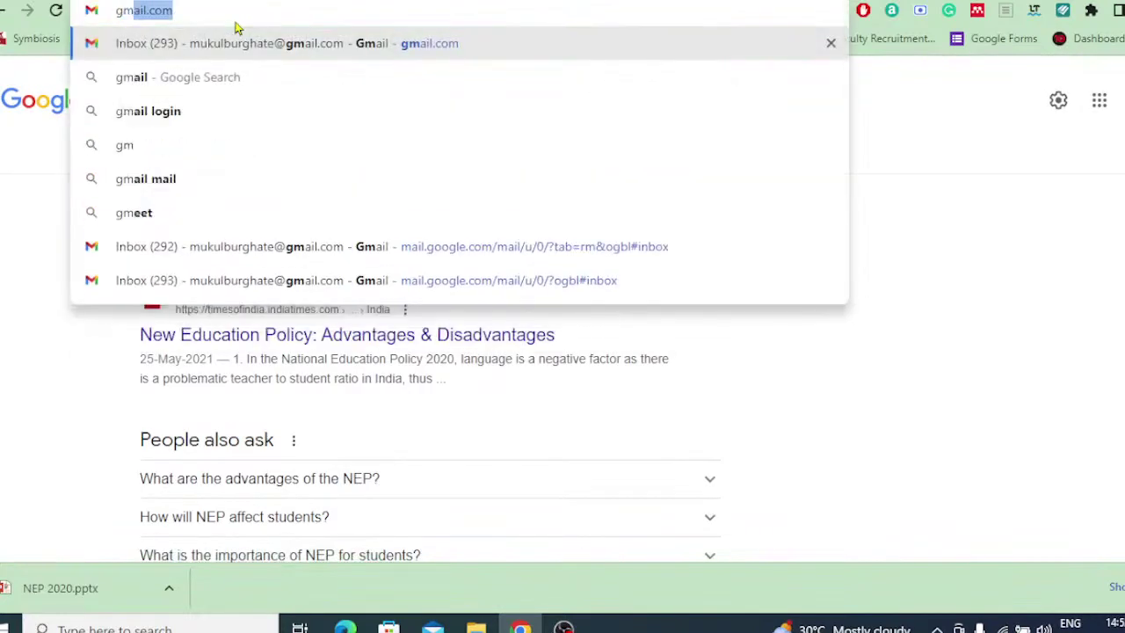
key(Return)
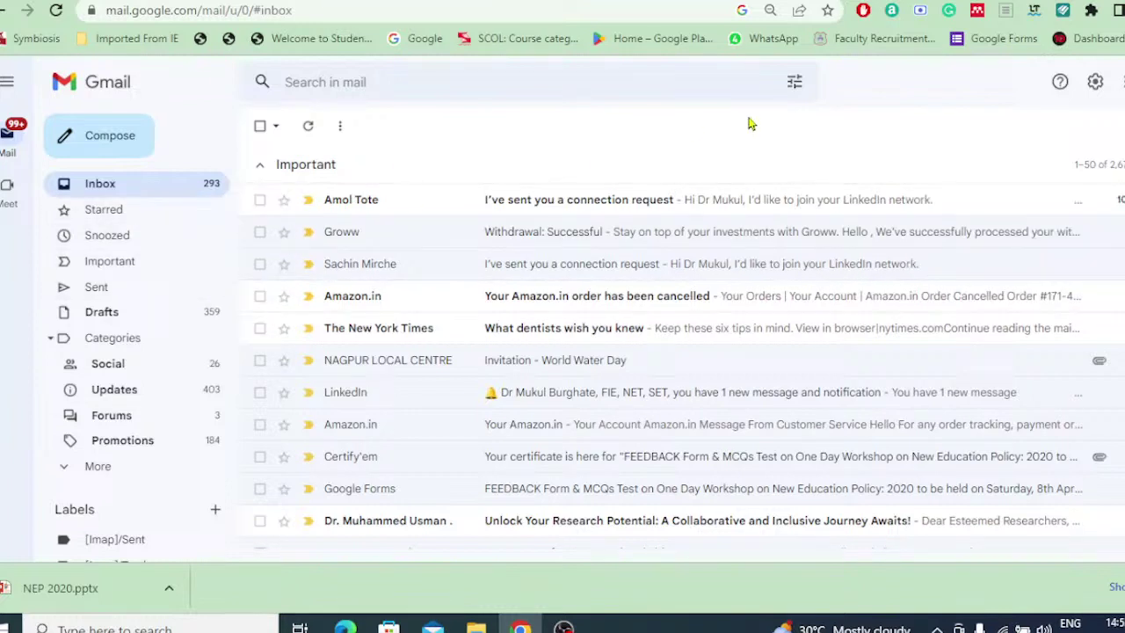
click(1120, 82)
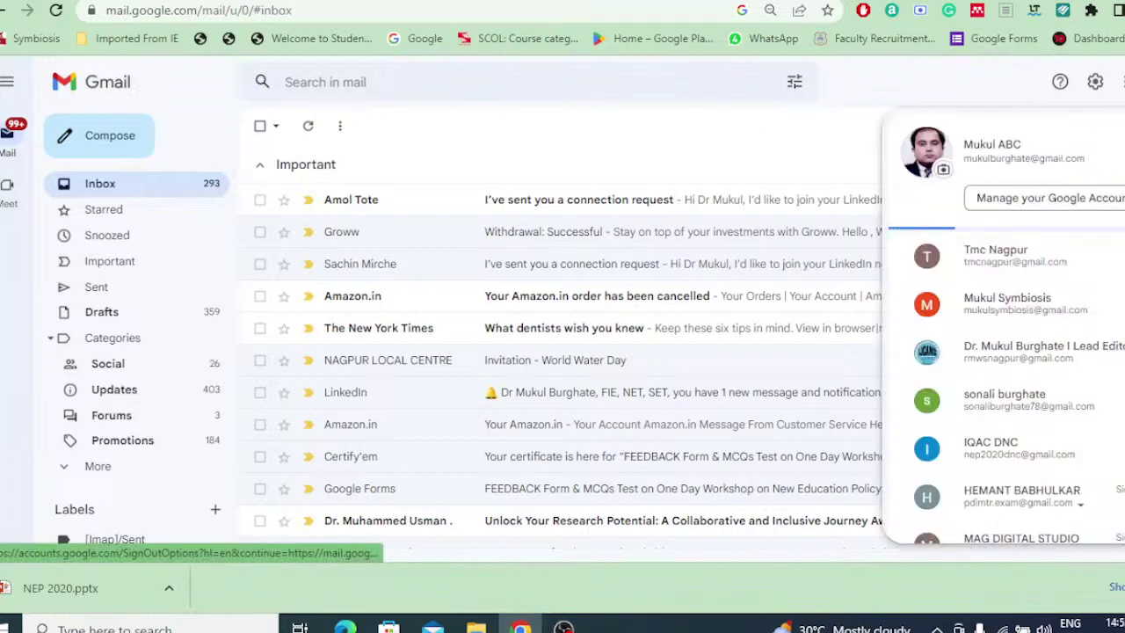
click(1036, 461)
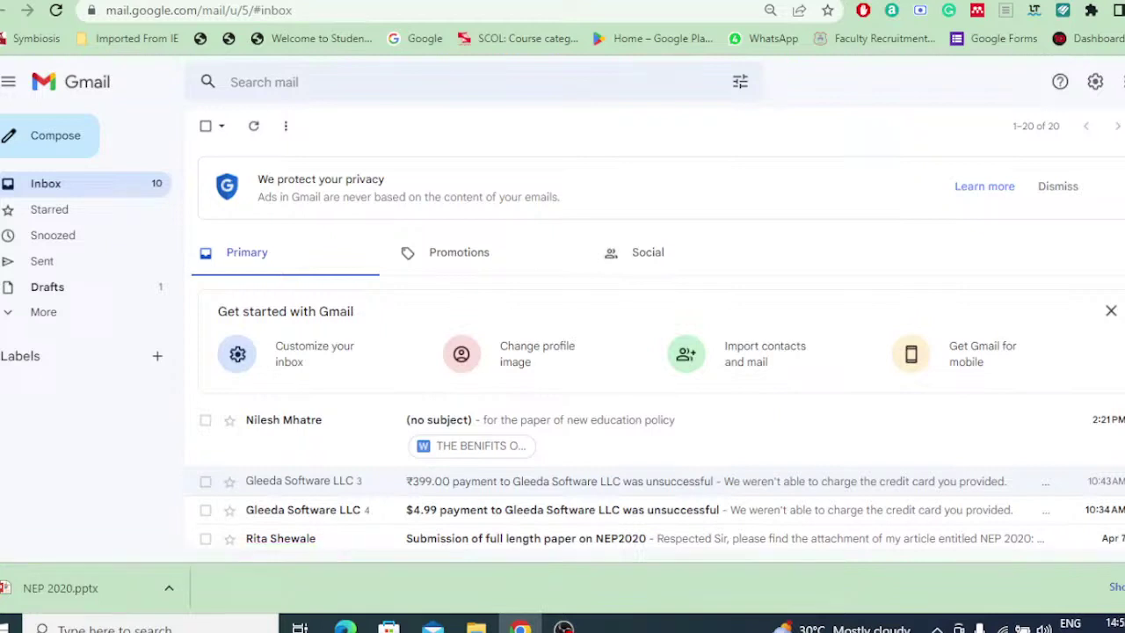
Step: Find the sent message without a subject that contains the meeting link and open that Google Meet link
scroll(655, 352, down, 1)
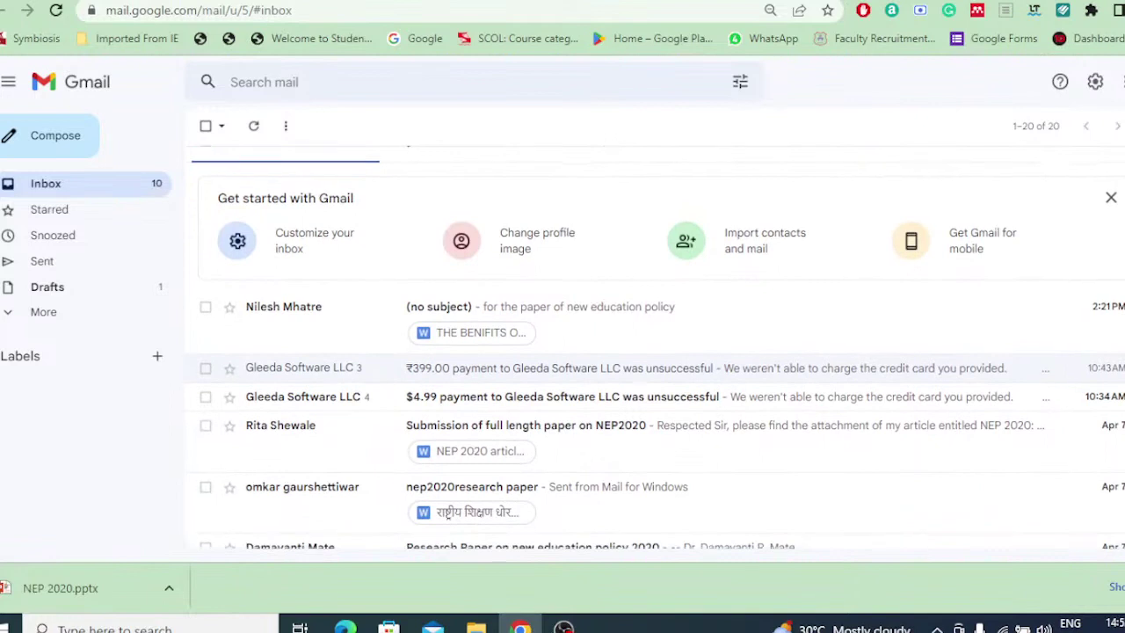
scroll(654, 352, down, 1)
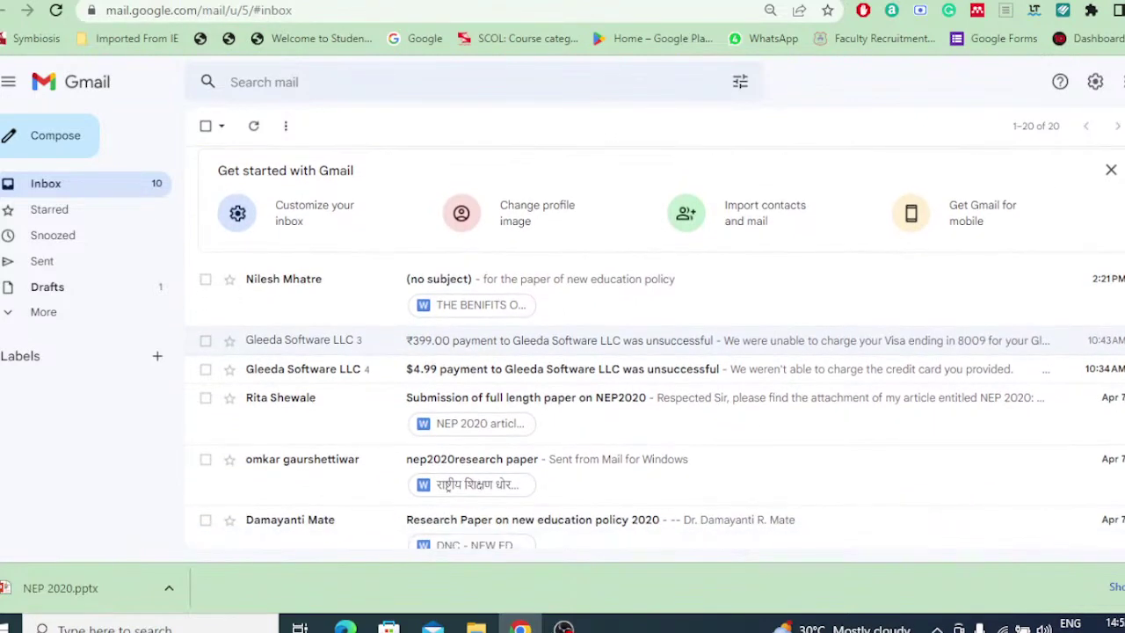
scroll(655, 352, up, 1)
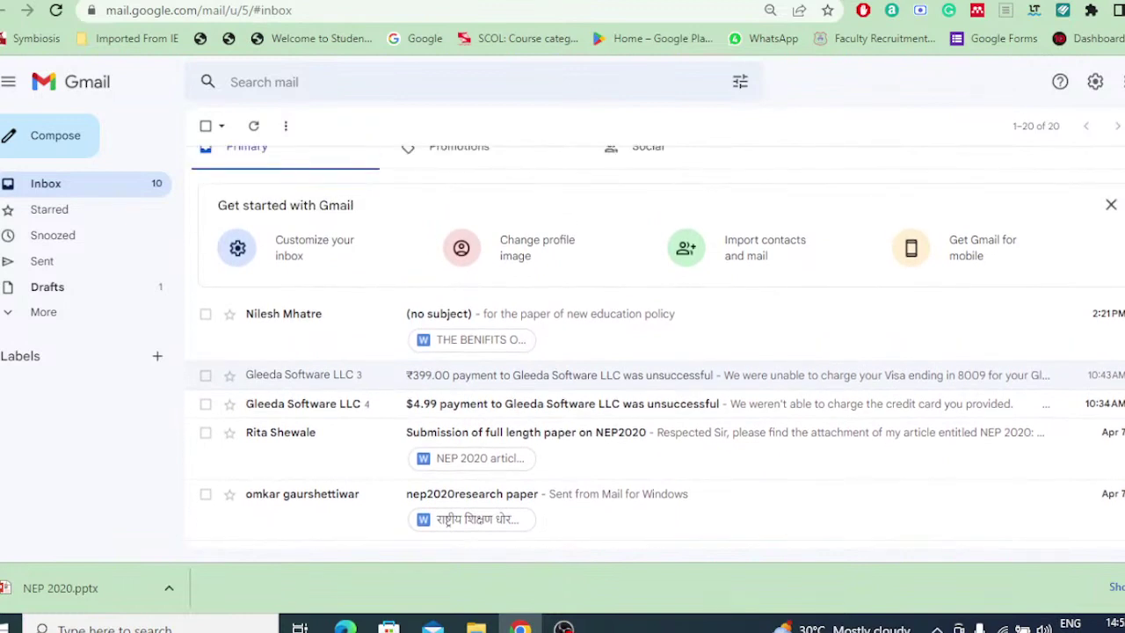
scroll(655, 352, up, 2)
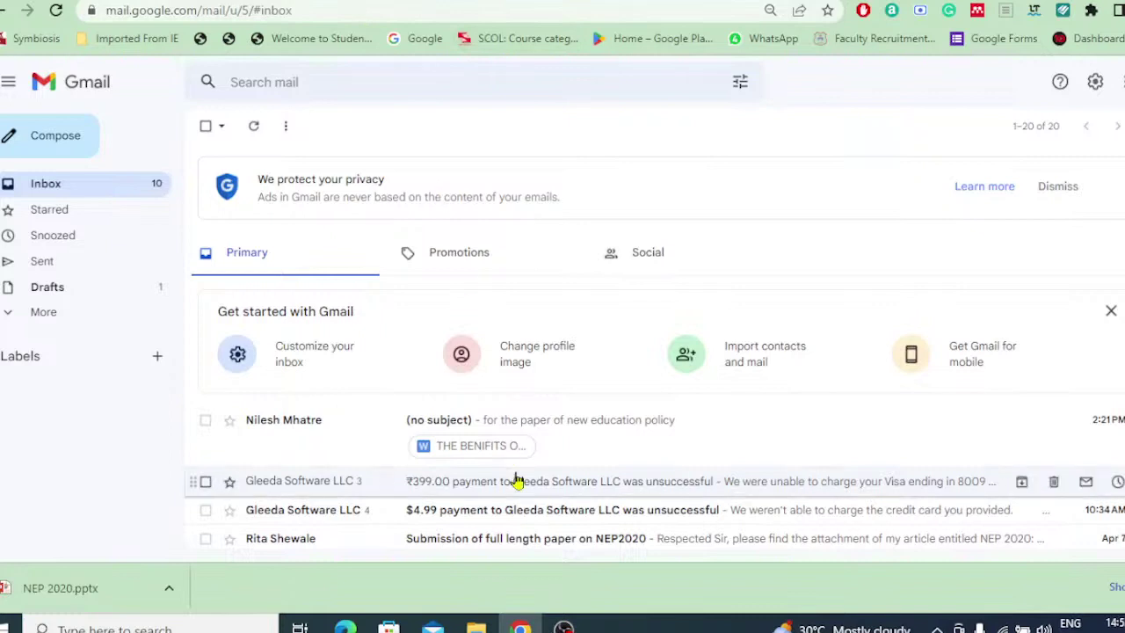
click(44, 262)
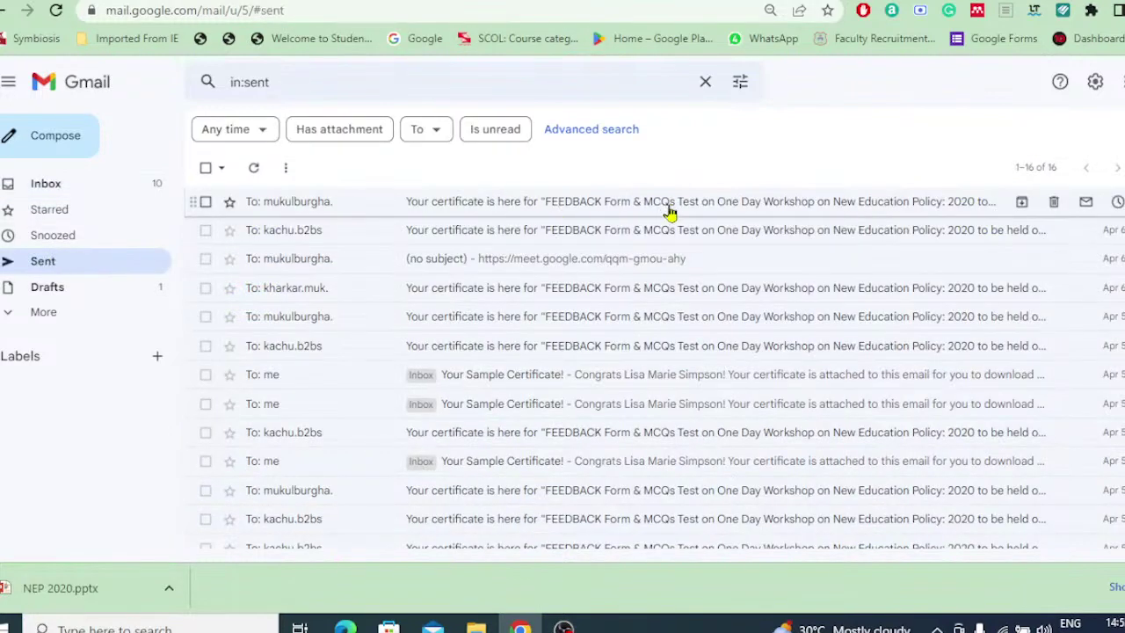
click(635, 271)
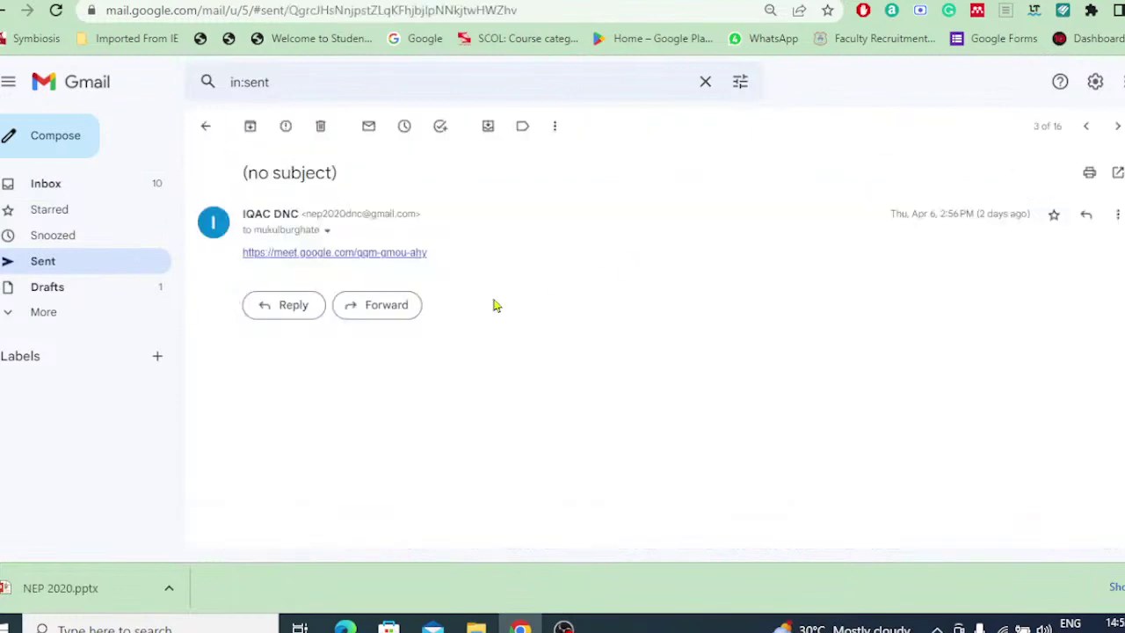
click(341, 256)
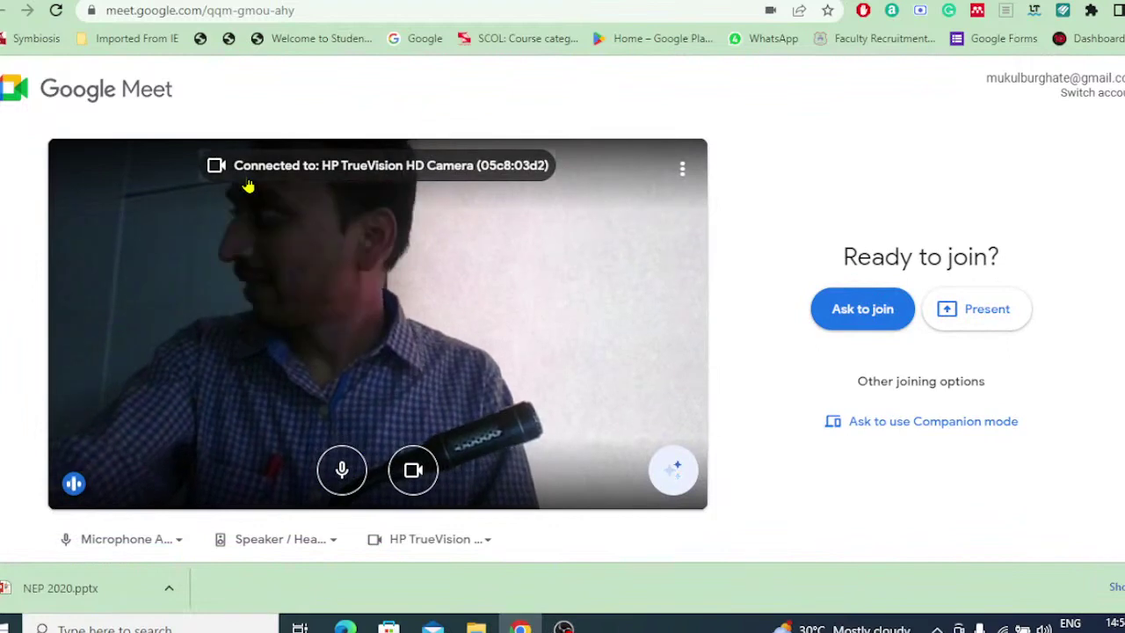
Step: Try to join the meeting with the microphone and camera turned off
click(345, 476)
click(413, 479)
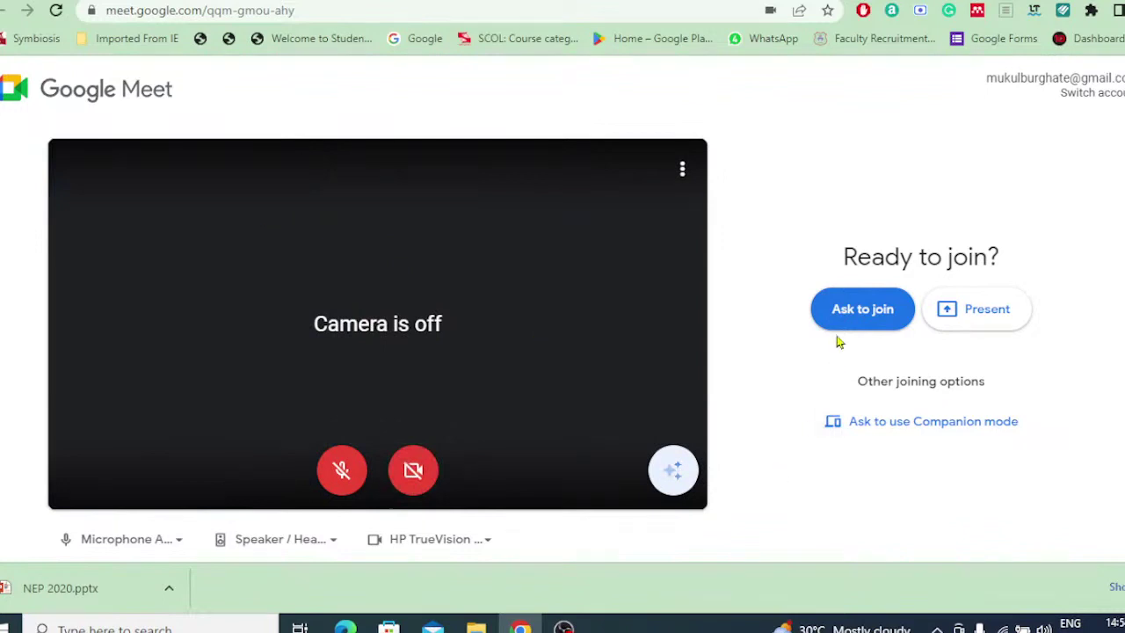
click(865, 321)
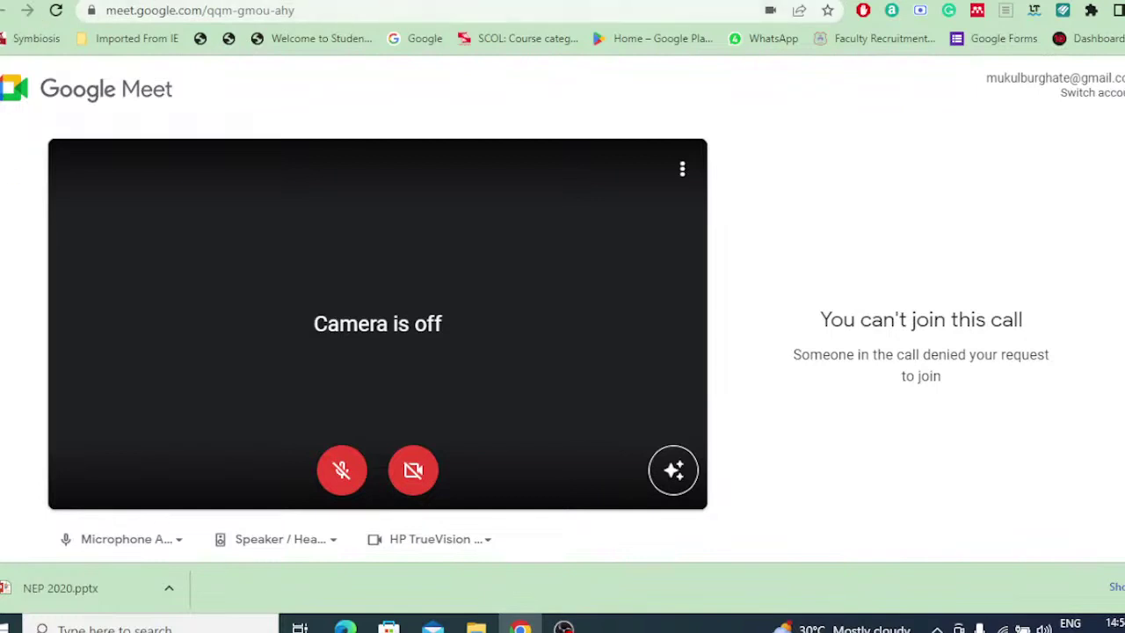
Step: Return to the sent message in Gmail and reopen its Google Meet link
key(ctrl+shift+Tab)
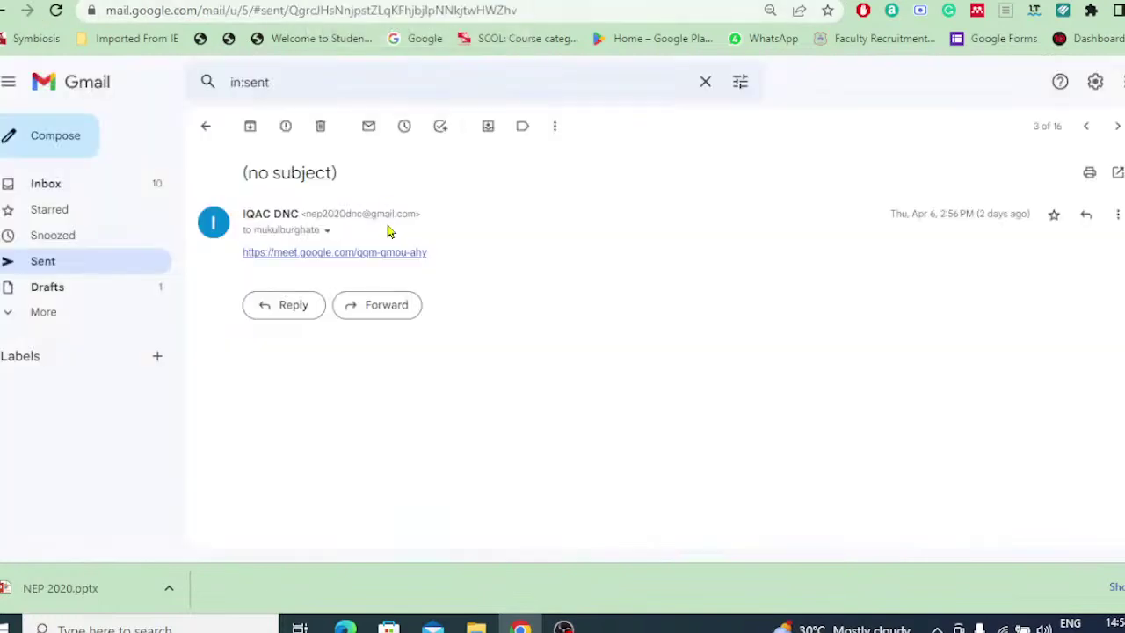
click(390, 253)
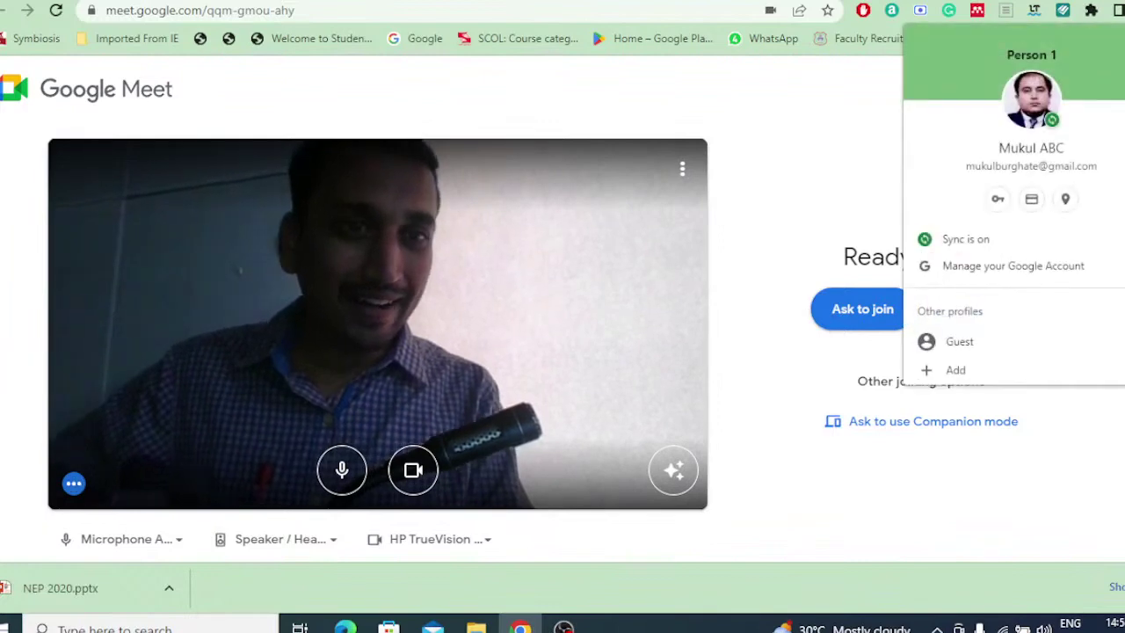
click(763, 167)
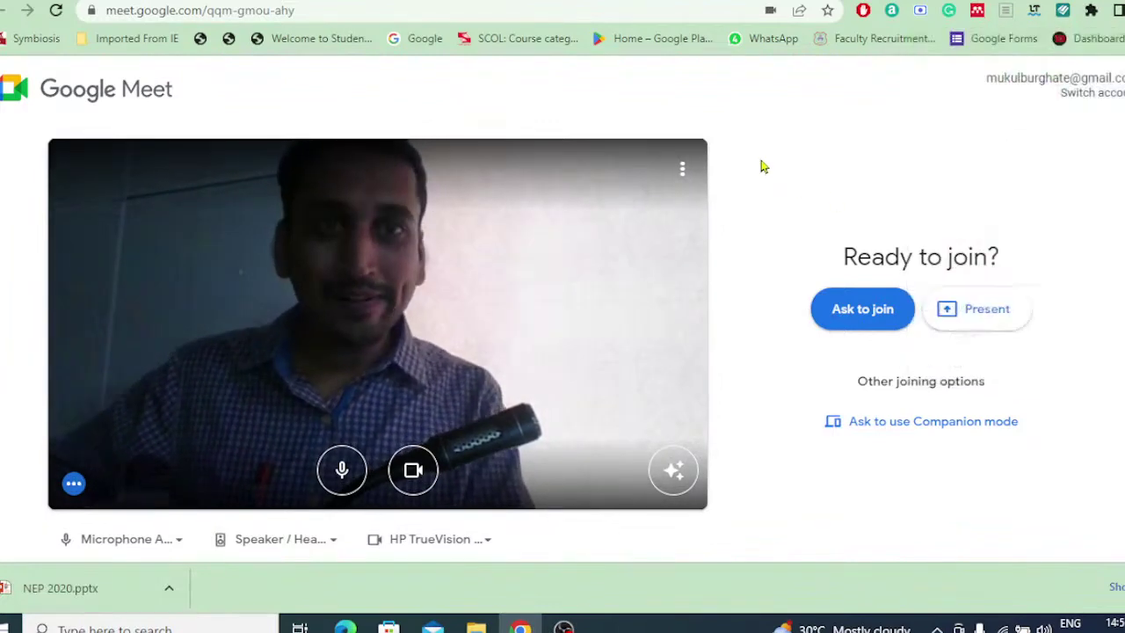
click(1119, 9)
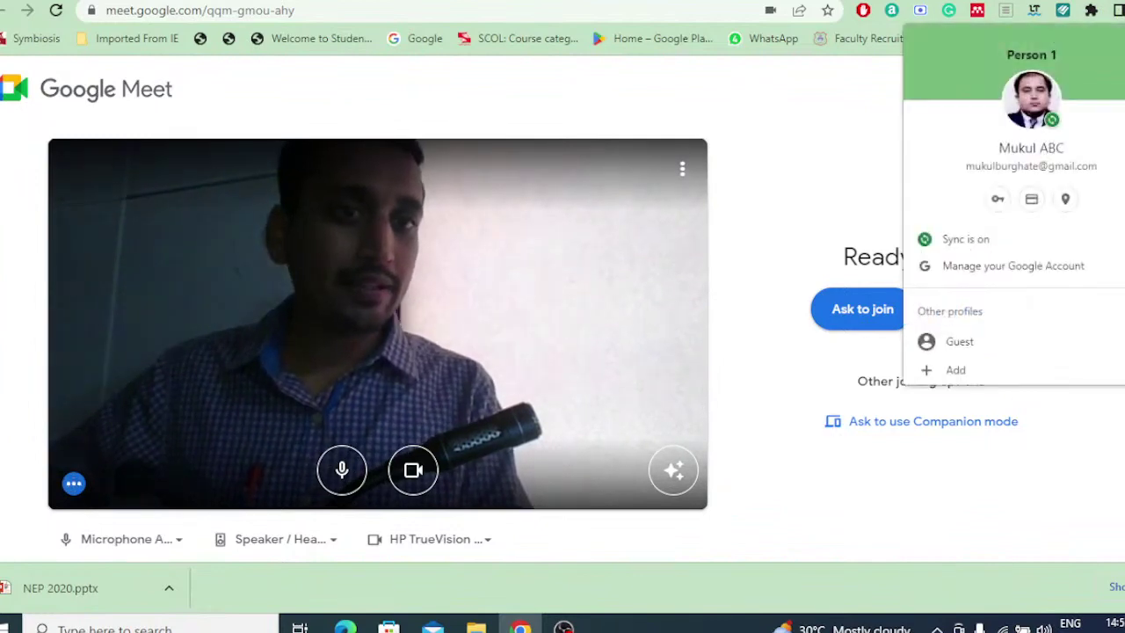
click(720, 166)
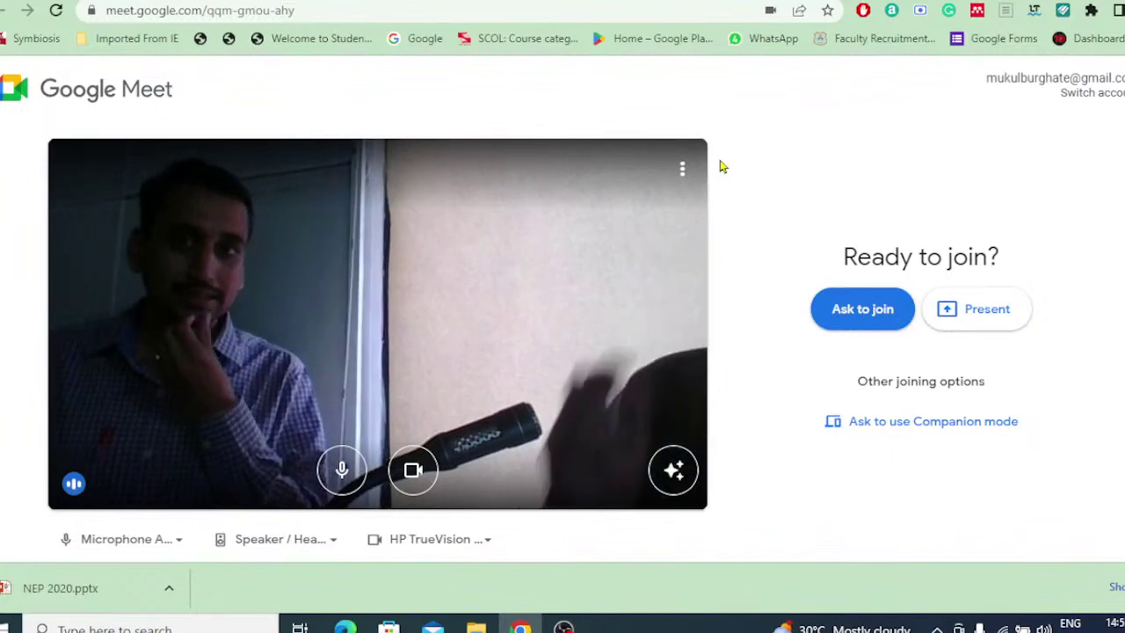
right_click(721, 163)
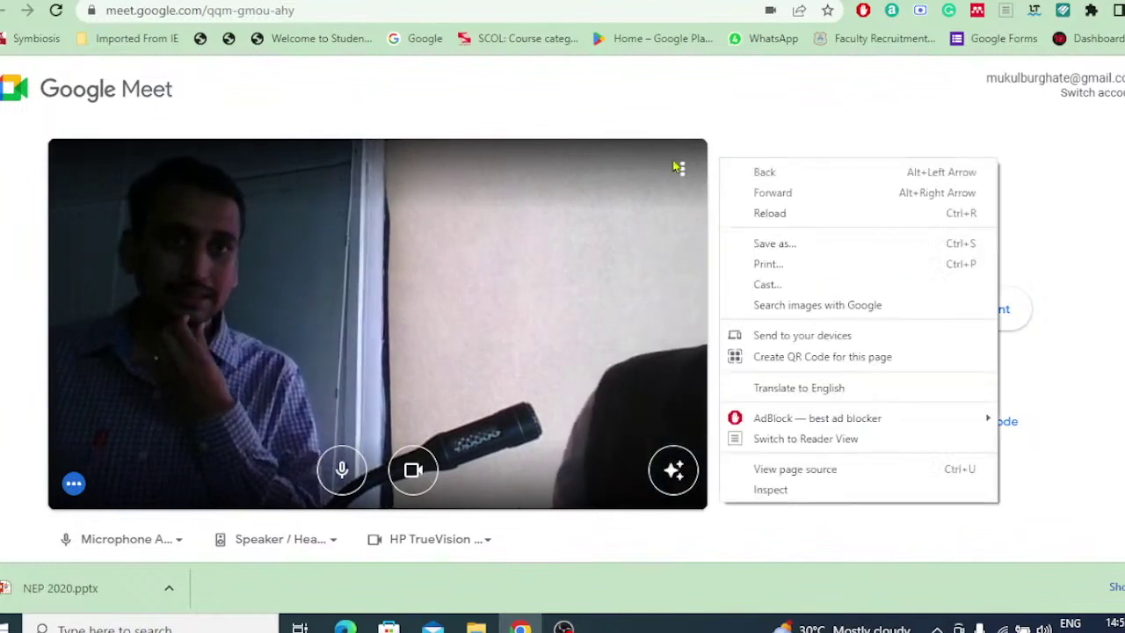
Step: Start switching the Google account used for the meeting and bring the IQAC DNC account into view
click(1077, 93)
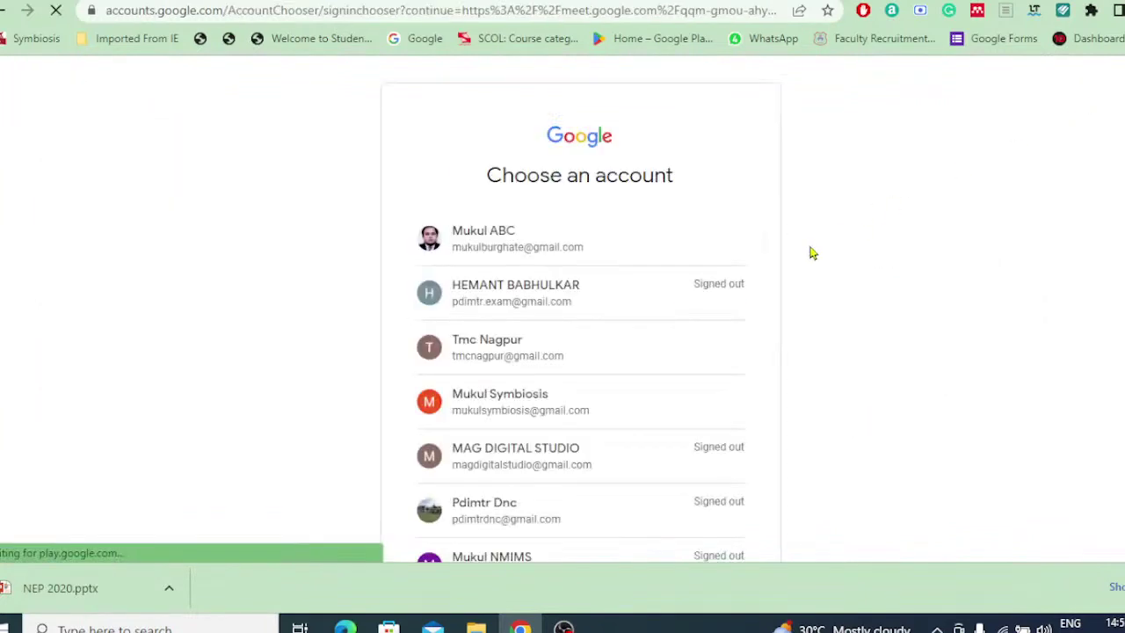
scroll(572, 433, down, 5)
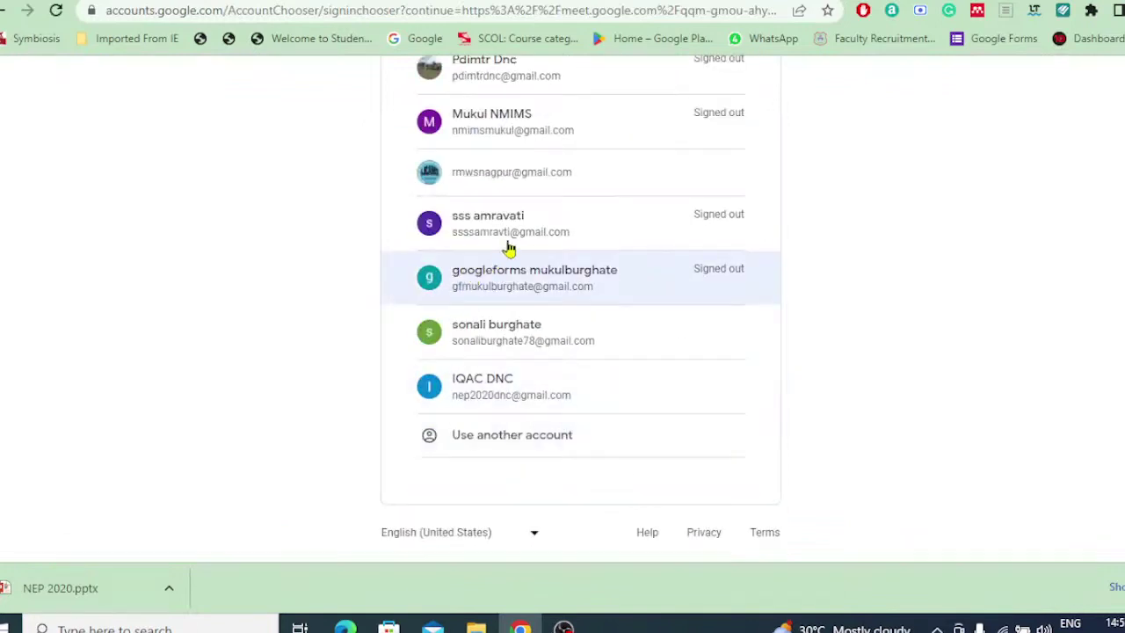